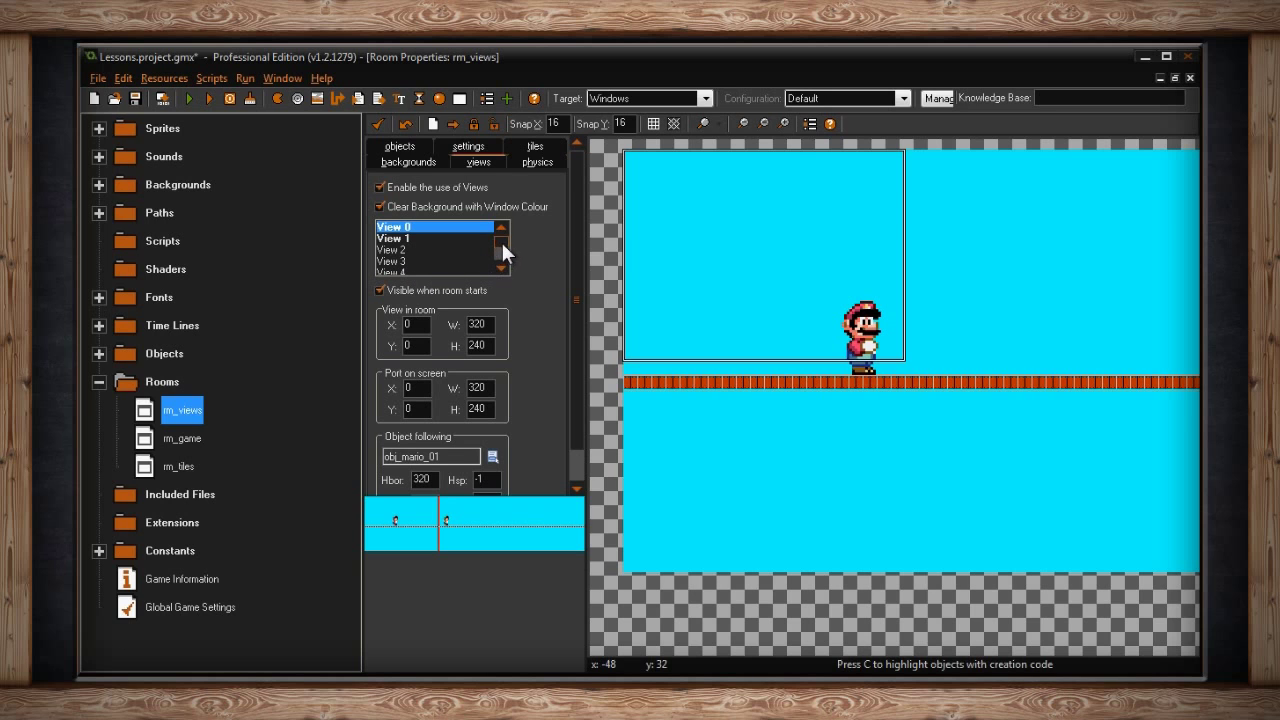
Inspect the View 7 and View 0 settings, briefly disabling and then re-enabling views for the room.
scroll(501, 240, down, 2)
click(408, 262)
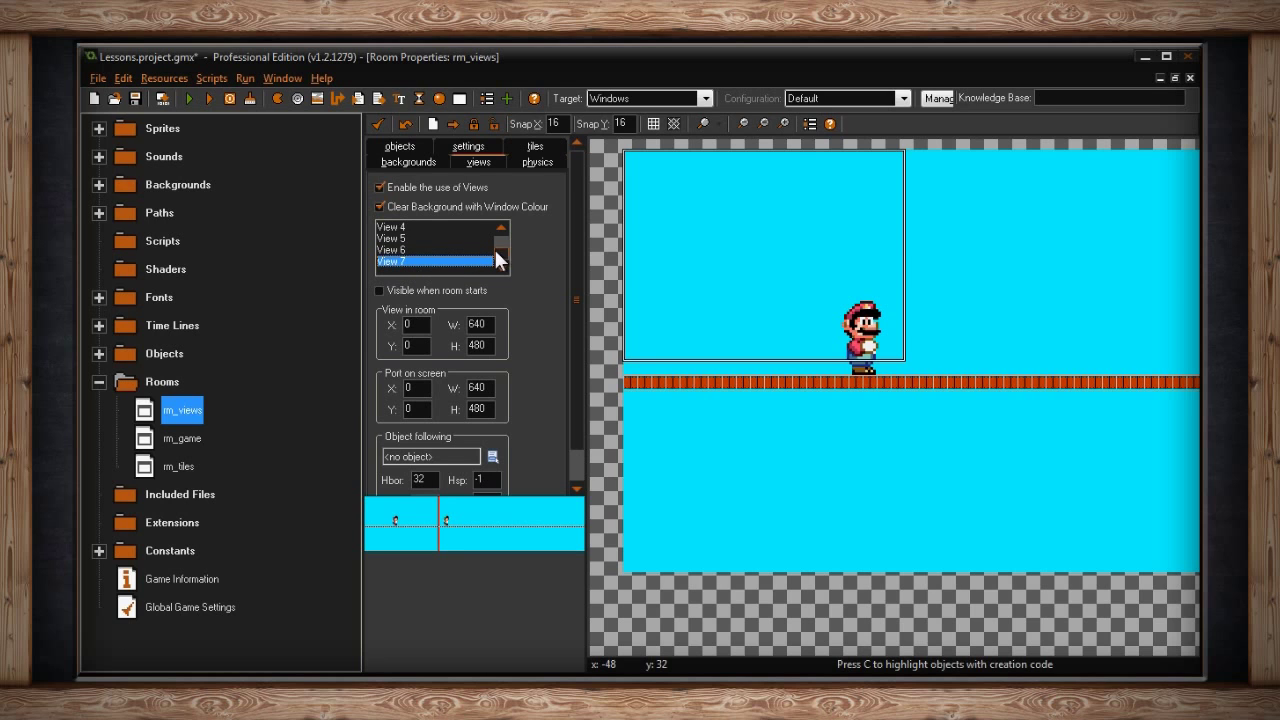
scroll(499, 250, up, 2)
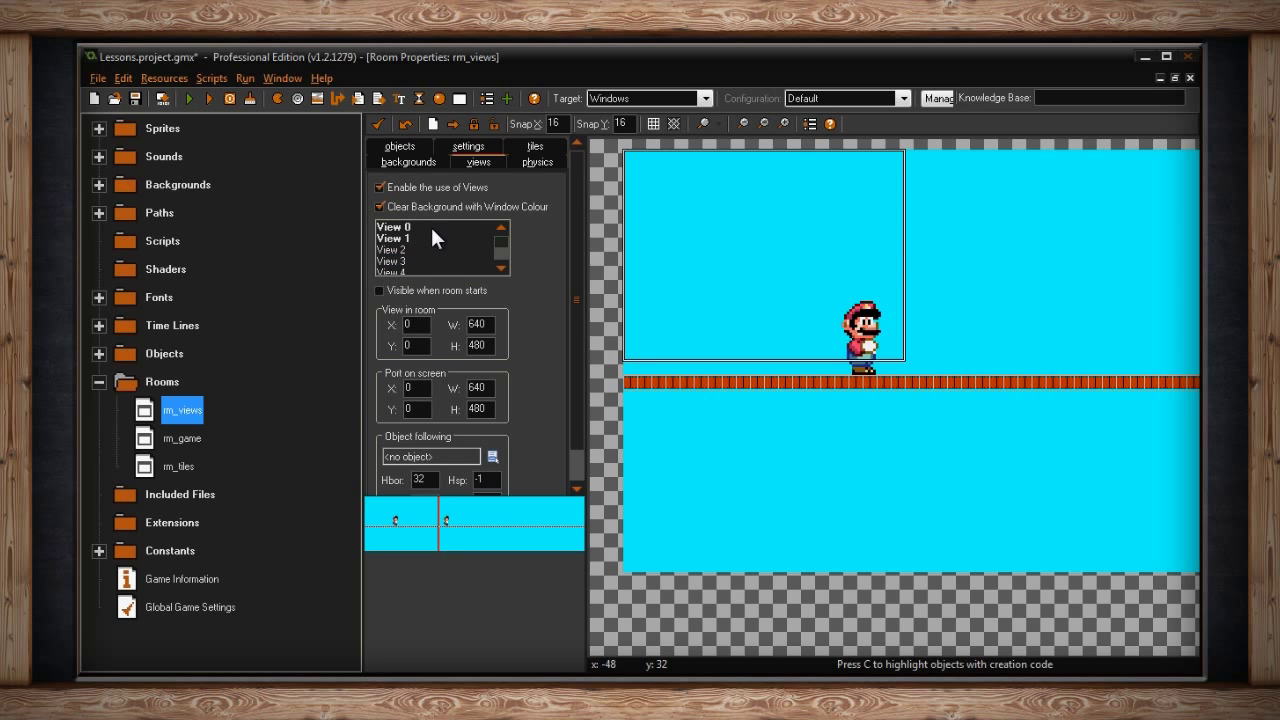
click(397, 227)
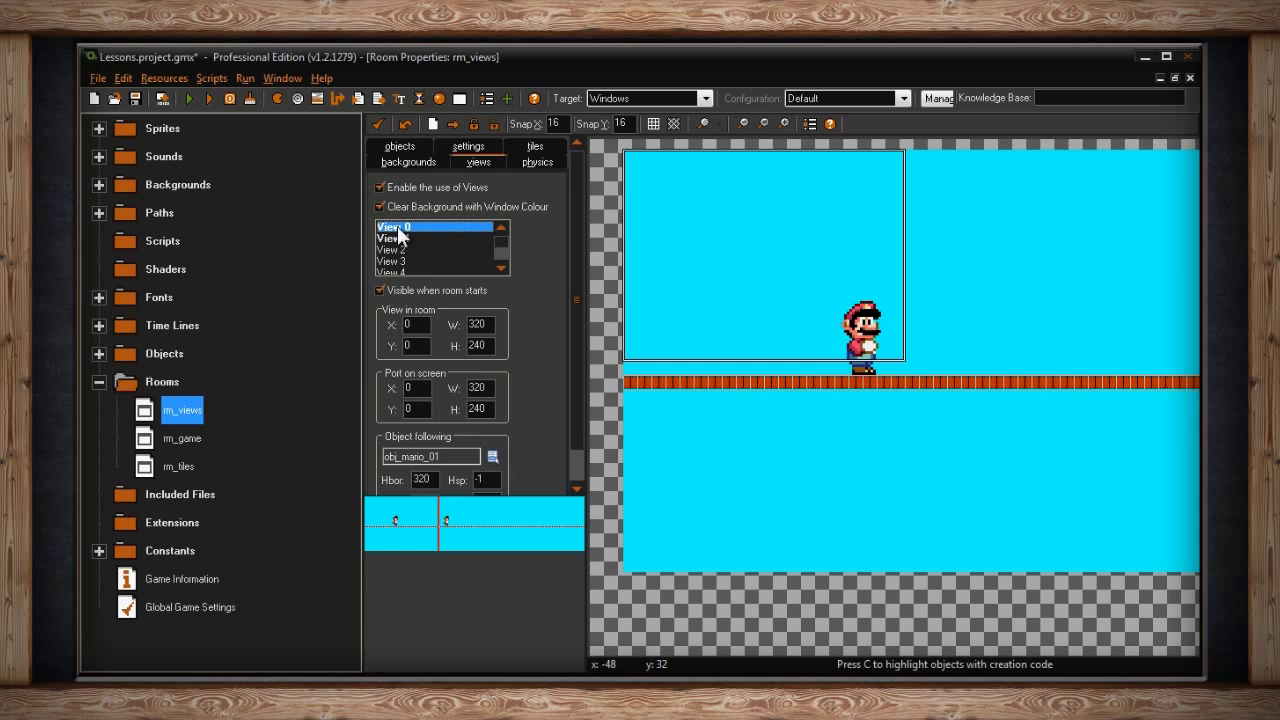
click(378, 186)
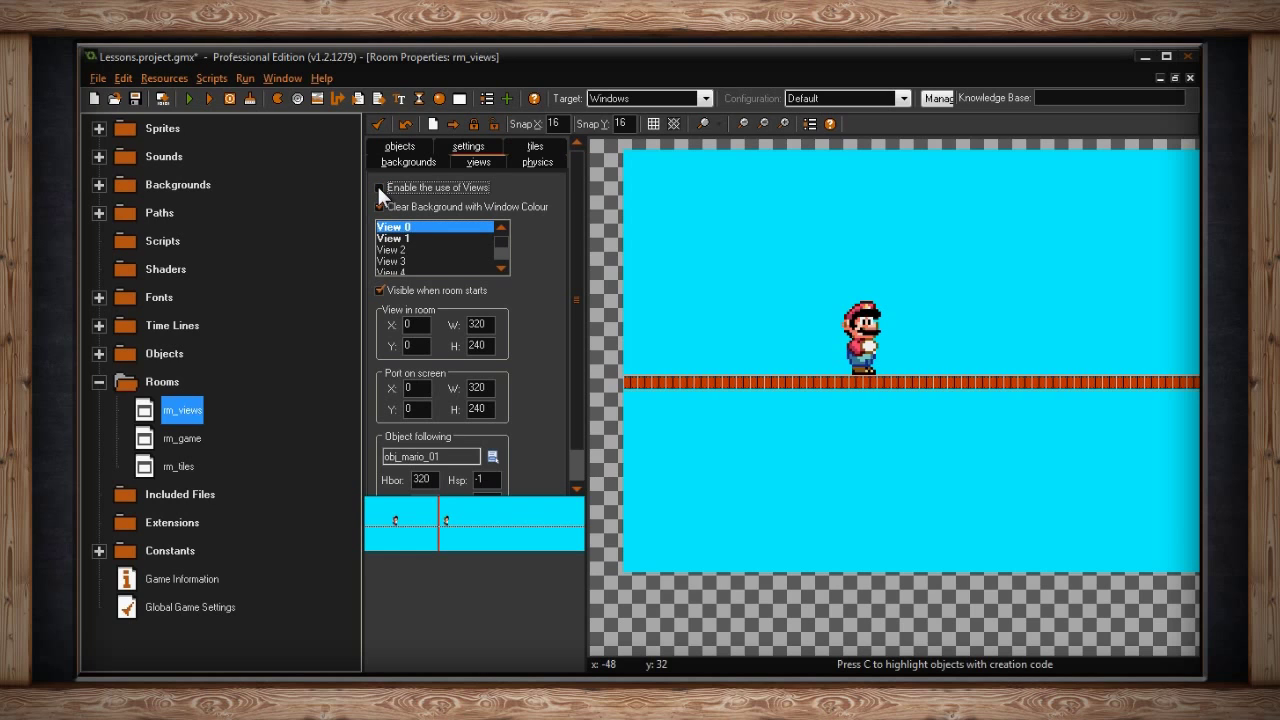
click(379, 187)
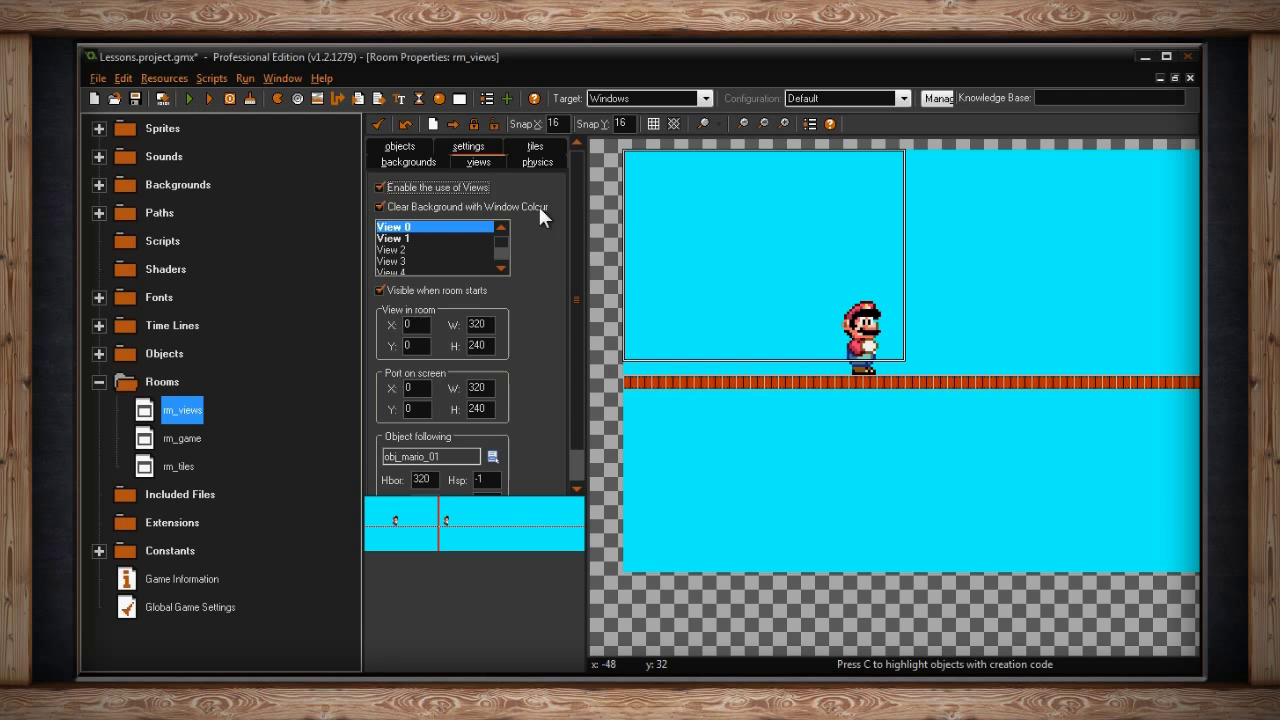
Turn off 'Draw background color' and 'Clear Background with Window Colour', then return to the background settings.
click(426, 161)
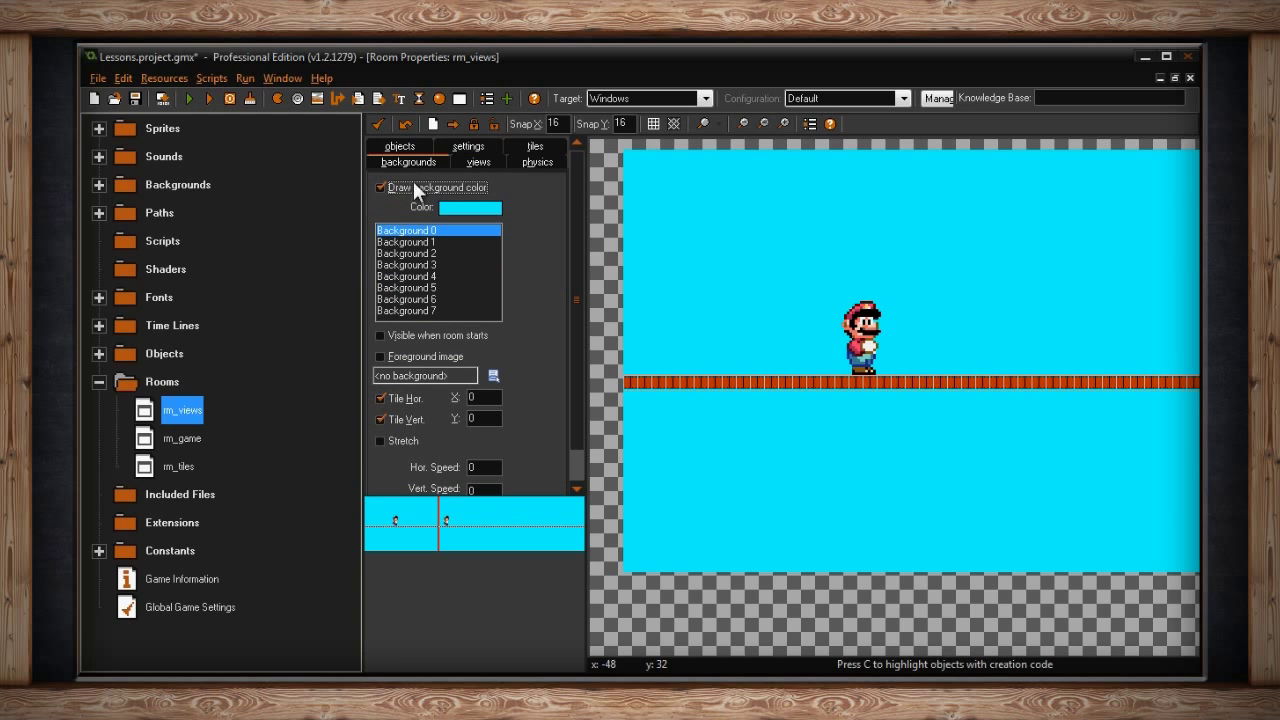
click(380, 188)
click(379, 187)
click(379, 187)
click(470, 166)
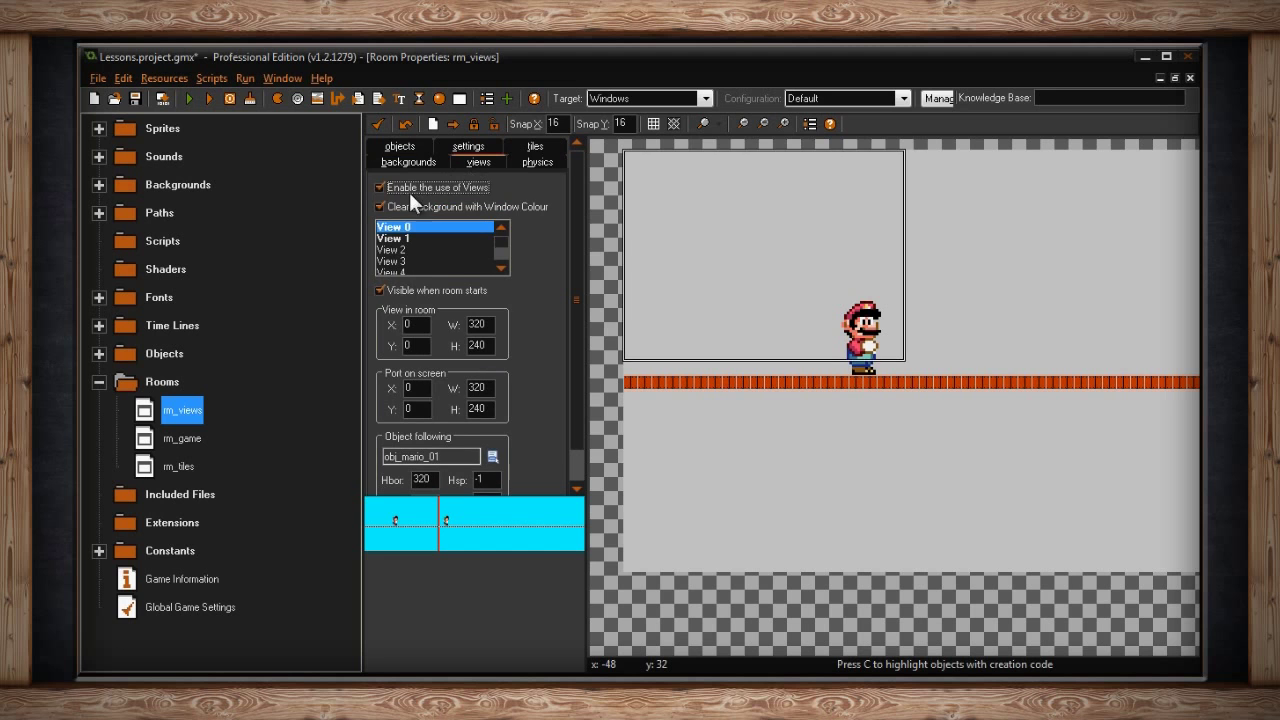
click(380, 206)
click(430, 163)
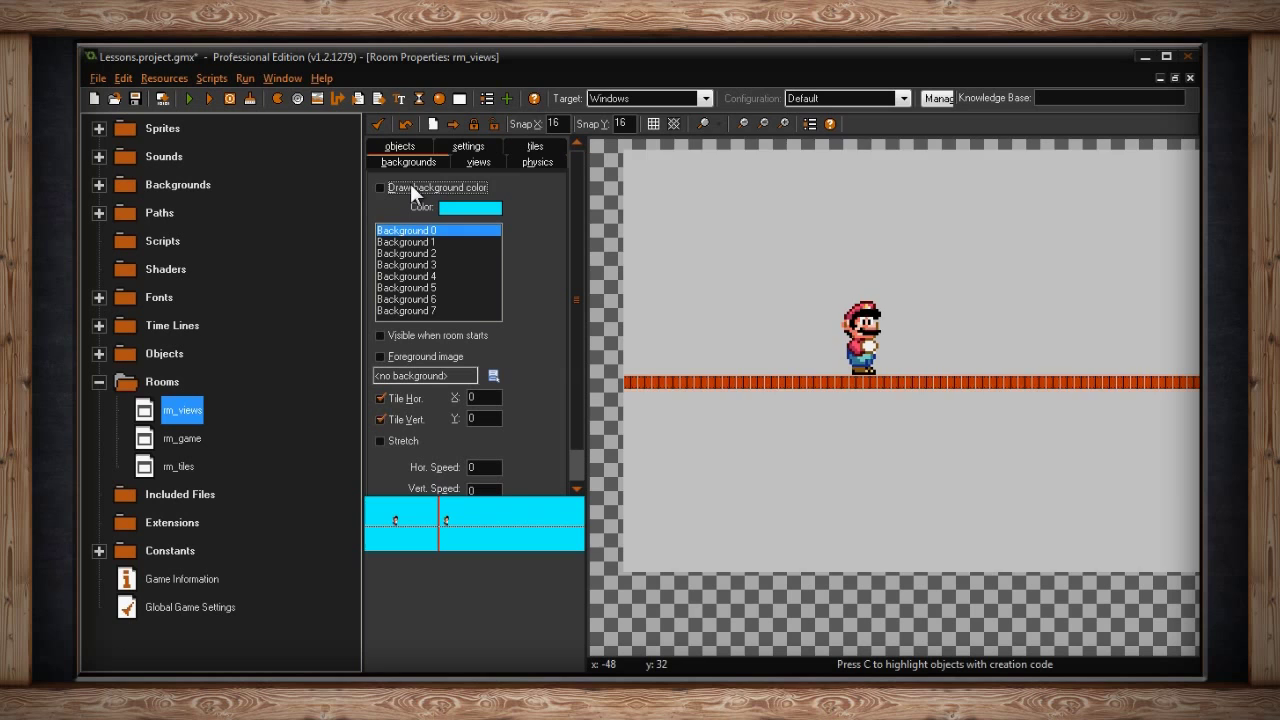
Re-check 'Draw background color' and the views' 'Clear Background with Window Colour' option.
click(410, 187)
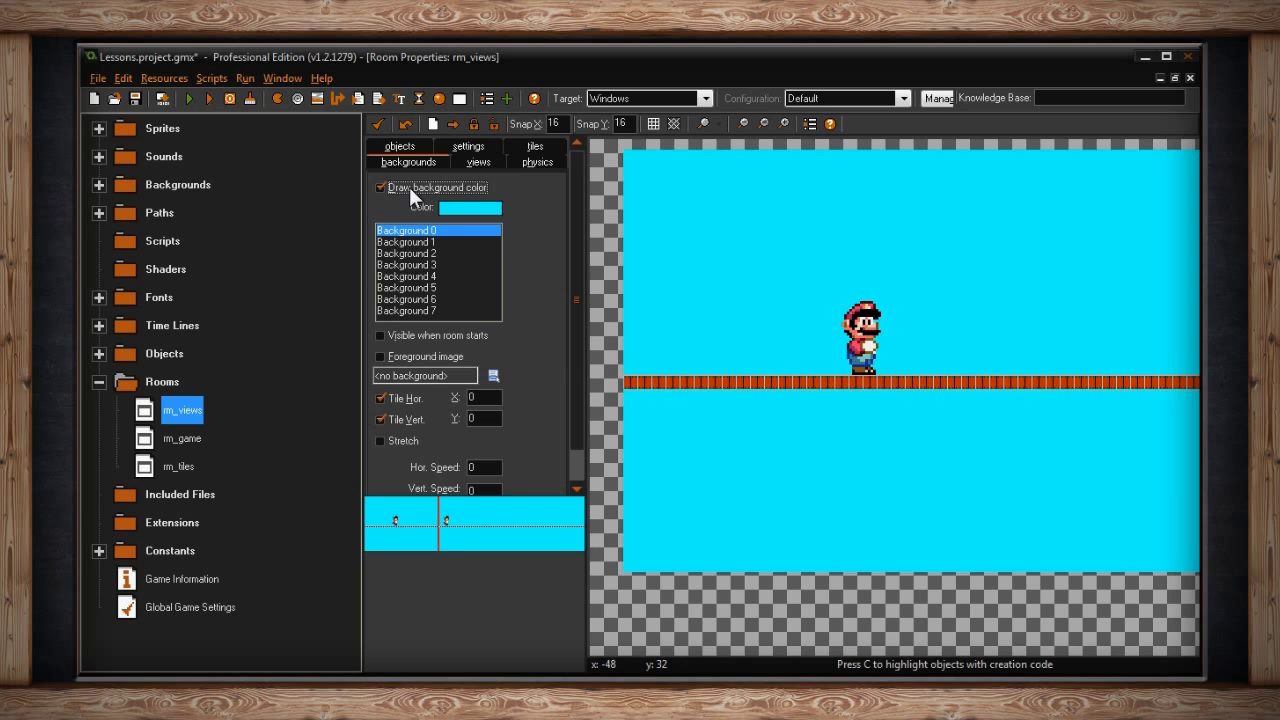
click(477, 161)
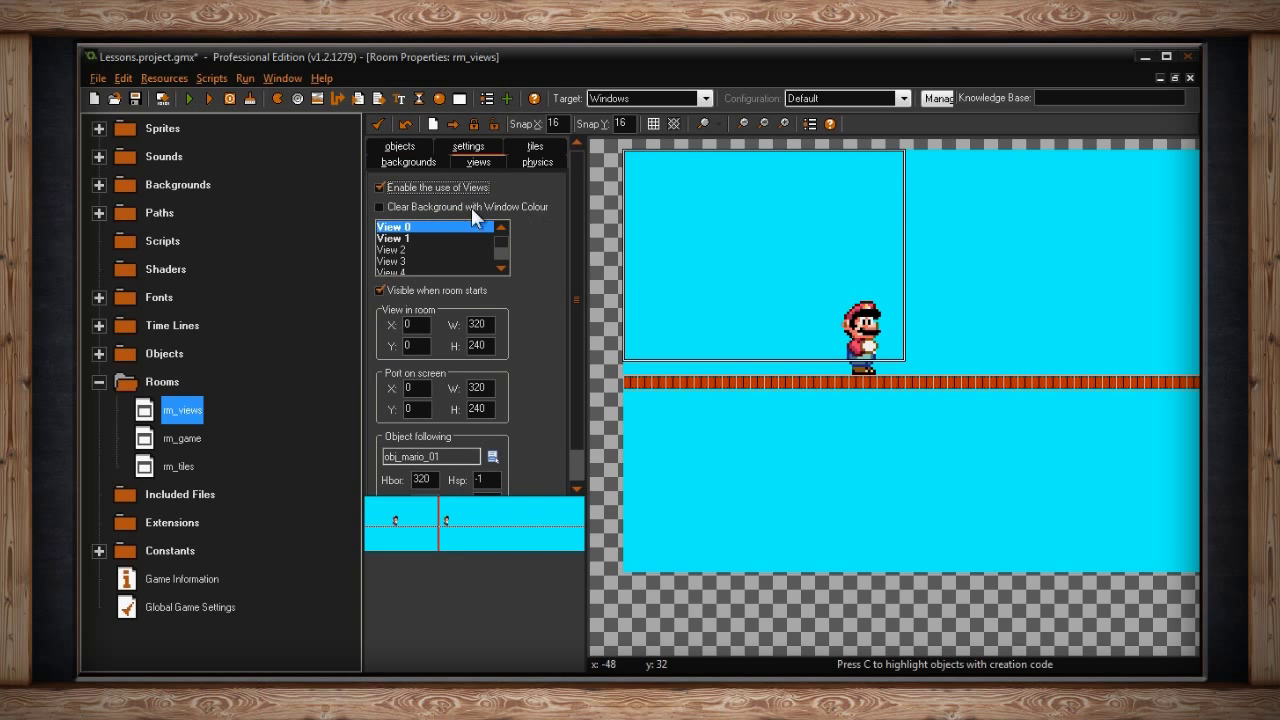
click(380, 207)
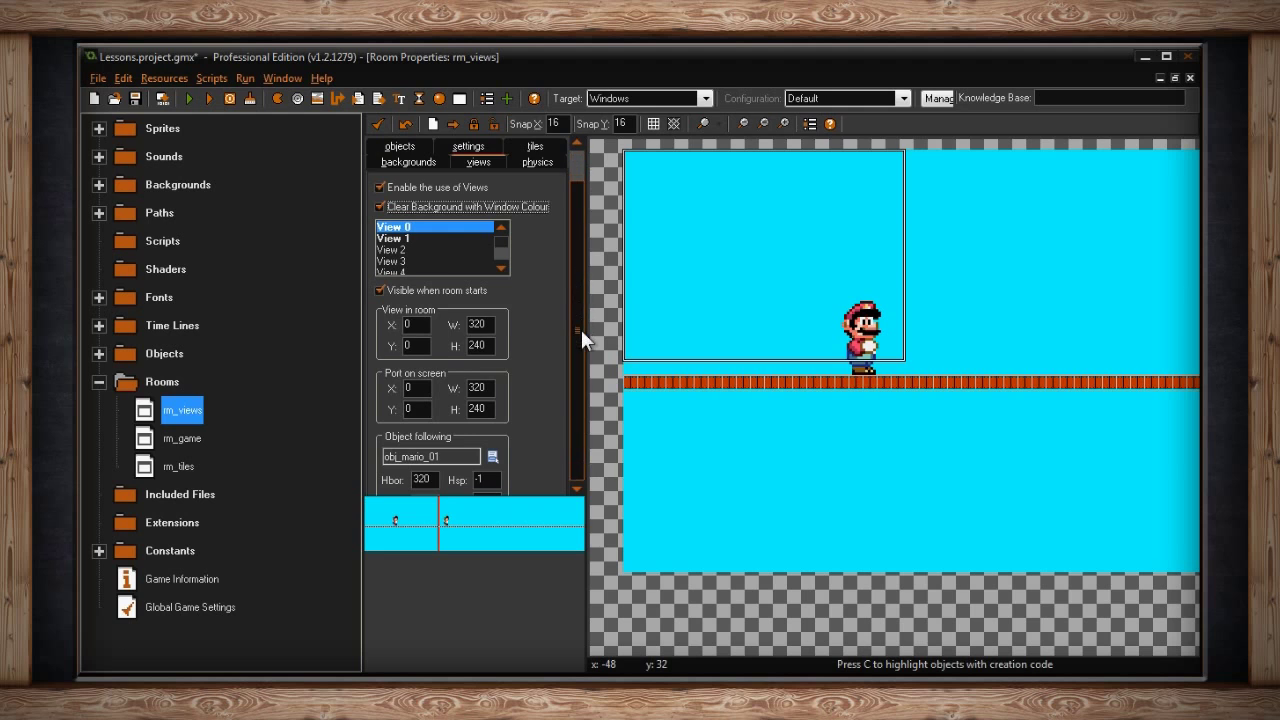
scroll(581, 329, down, 1)
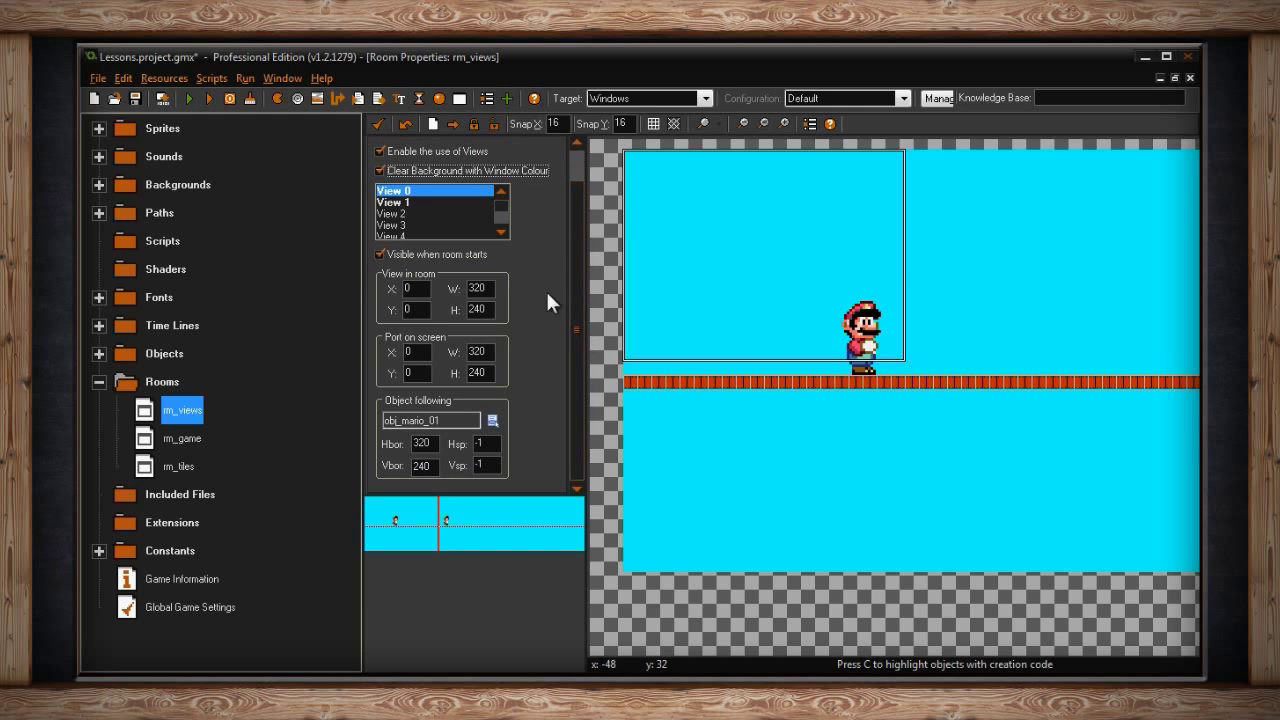
click(380, 255)
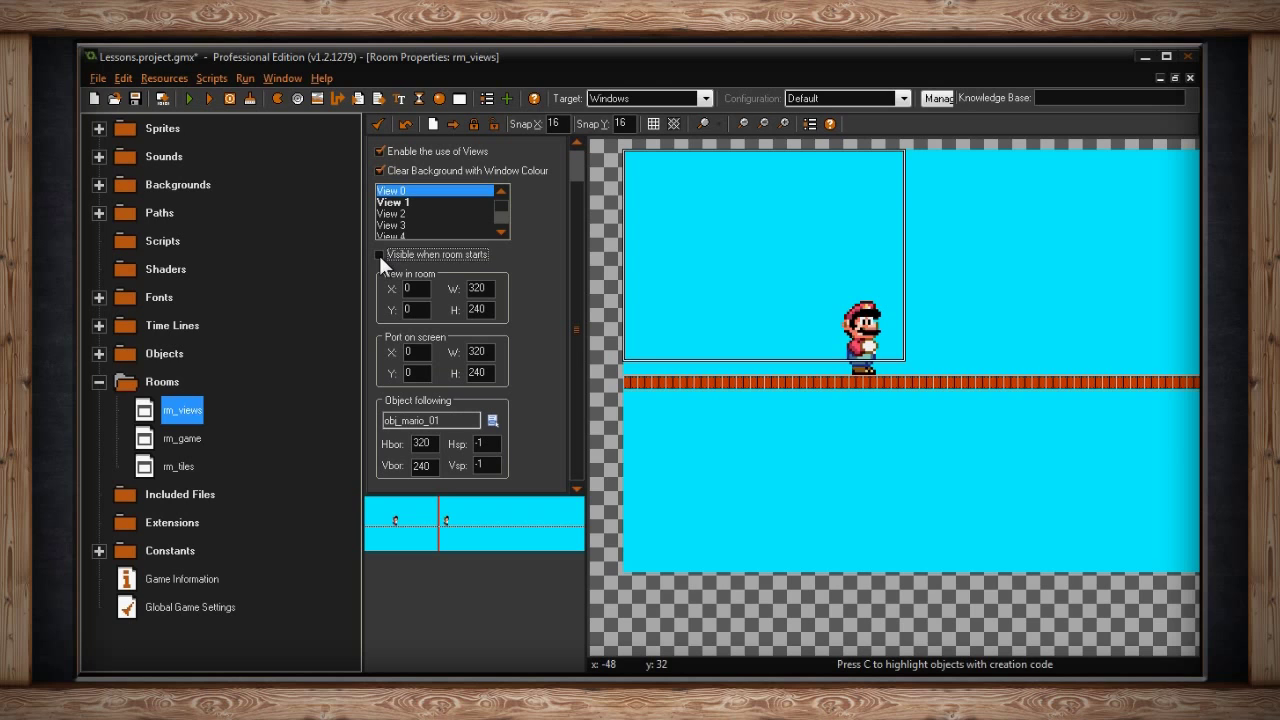
click(380, 255)
double_click(416, 288)
text(150)
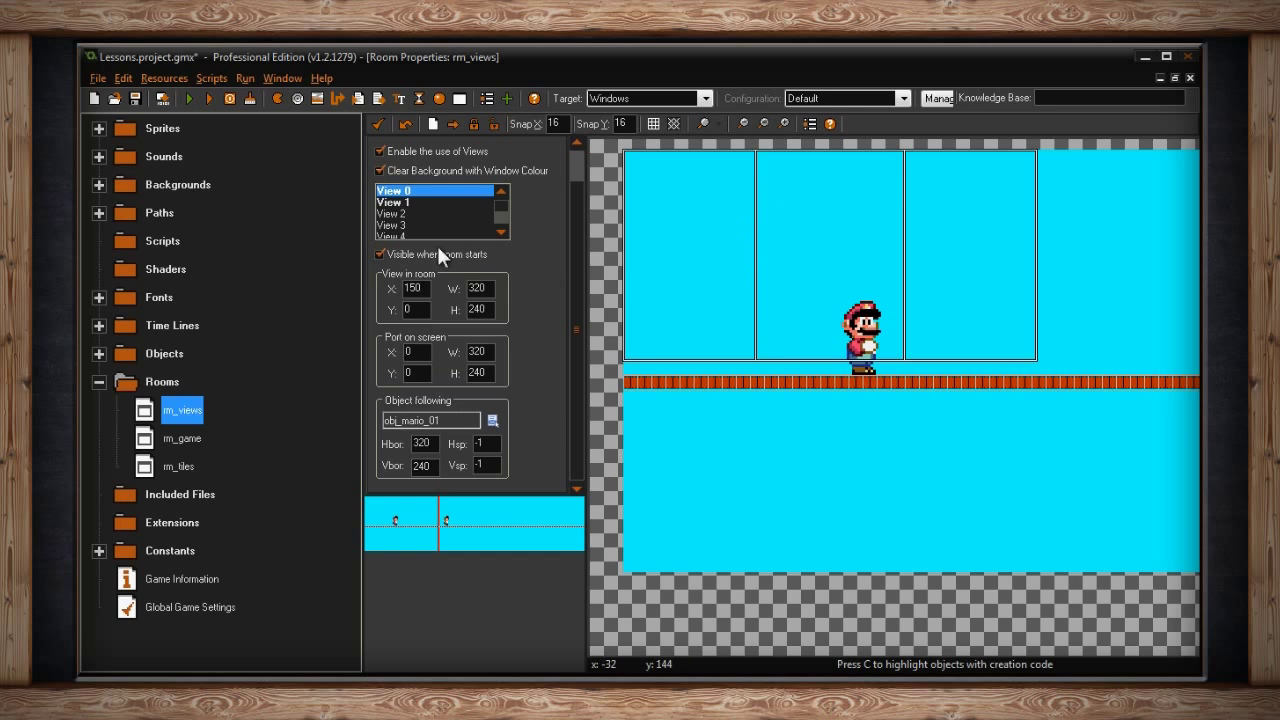
drag(425, 288, 395, 287)
text(0)
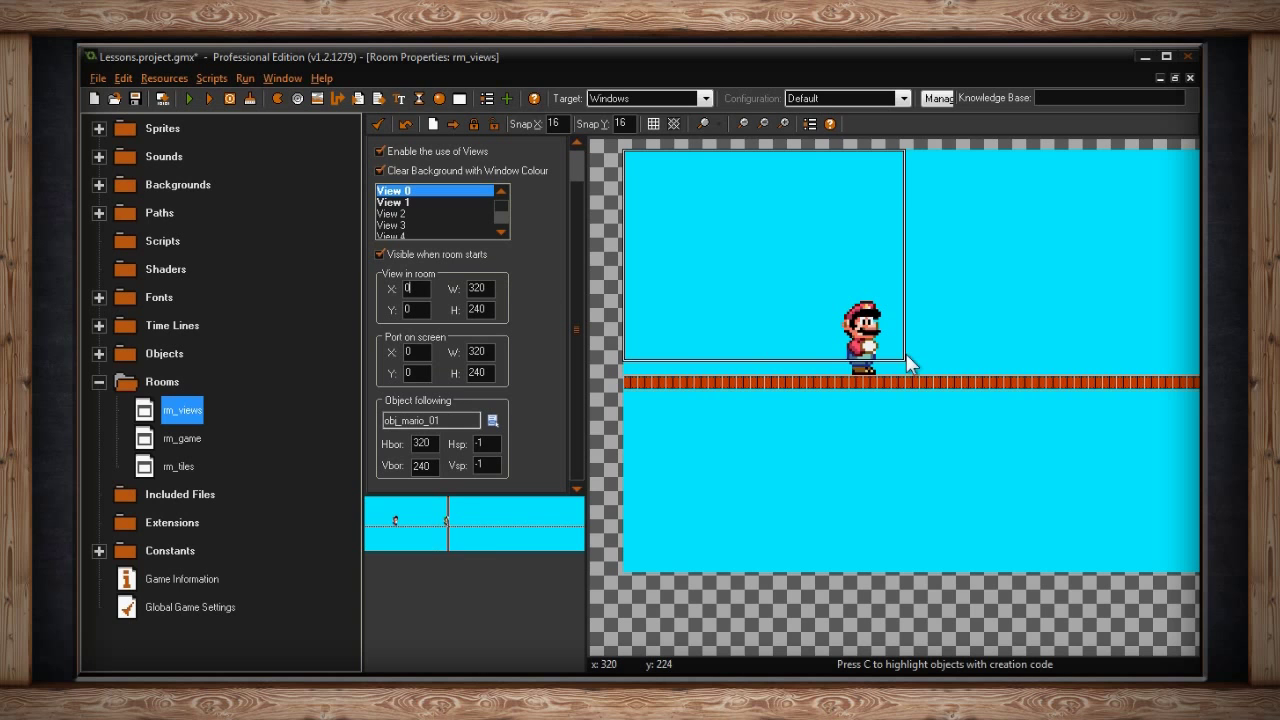
scroll(905, 364, down, 2)
scroll(908, 364, down, 1)
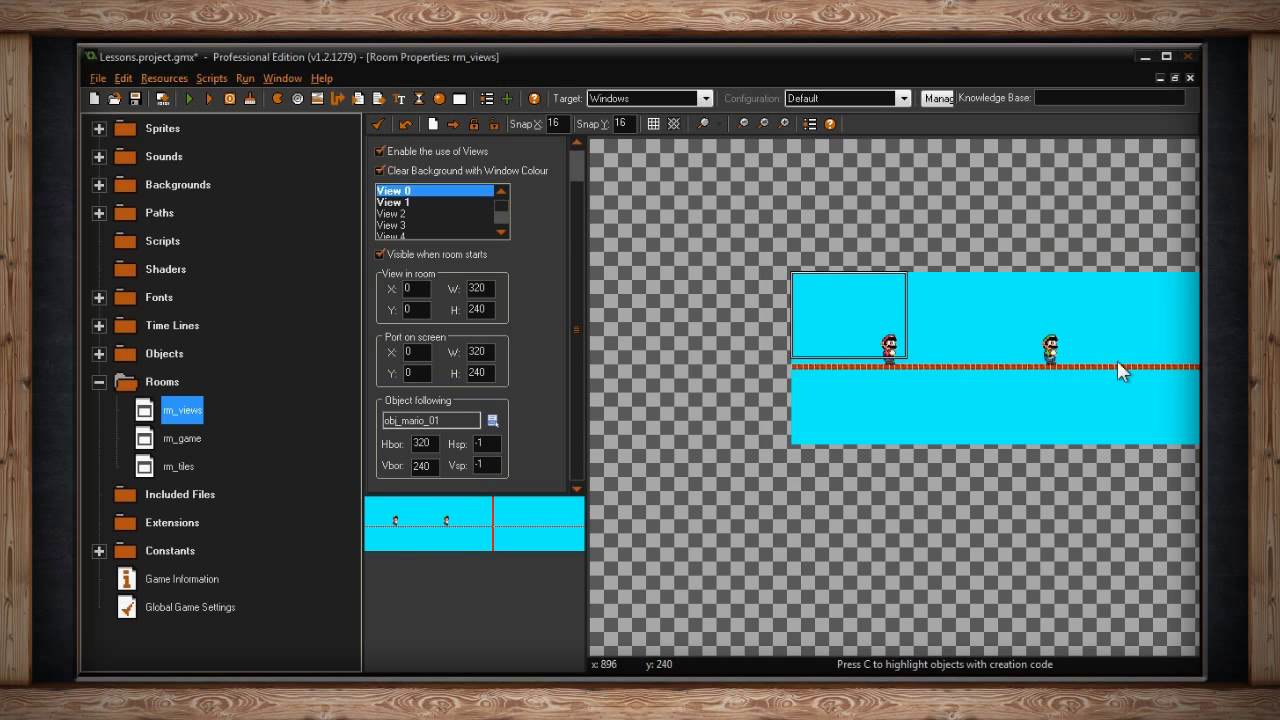
middle_drag(1120, 366, 995, 365)
scroll(816, 340, up, 3)
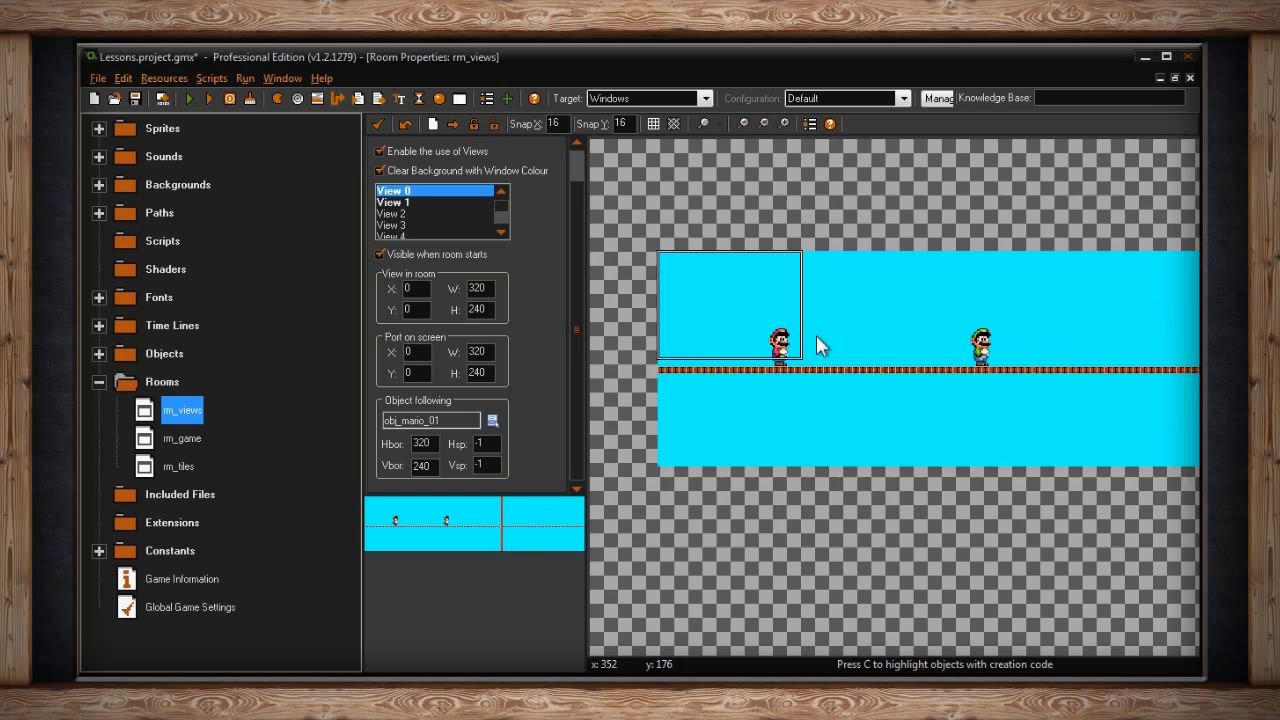
middle_drag(712, 335, 814, 334)
scroll(811, 331, up, 1)
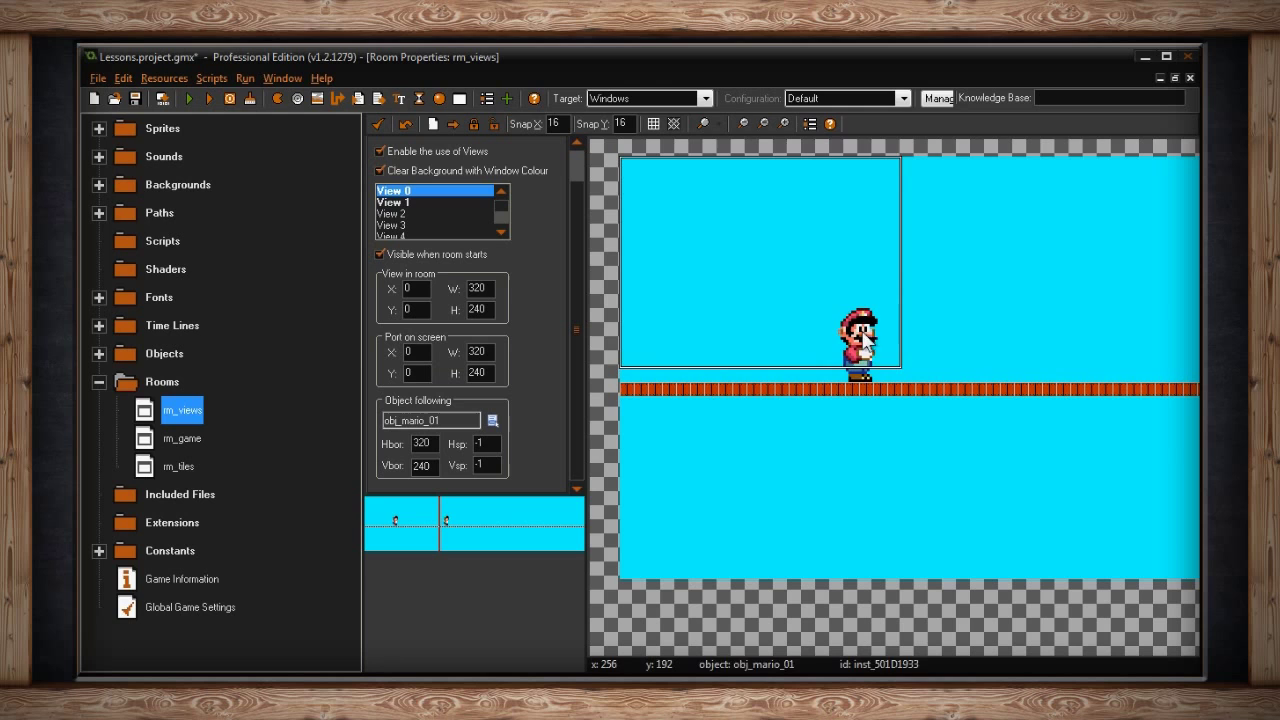
double_click(489, 352)
double_click(470, 371)
text(480)
drag(488, 352, 463, 373)
text(1280)
text(960)
double_click(491, 352)
text(320)
double_click(476, 372)
text(240)
click(493, 420)
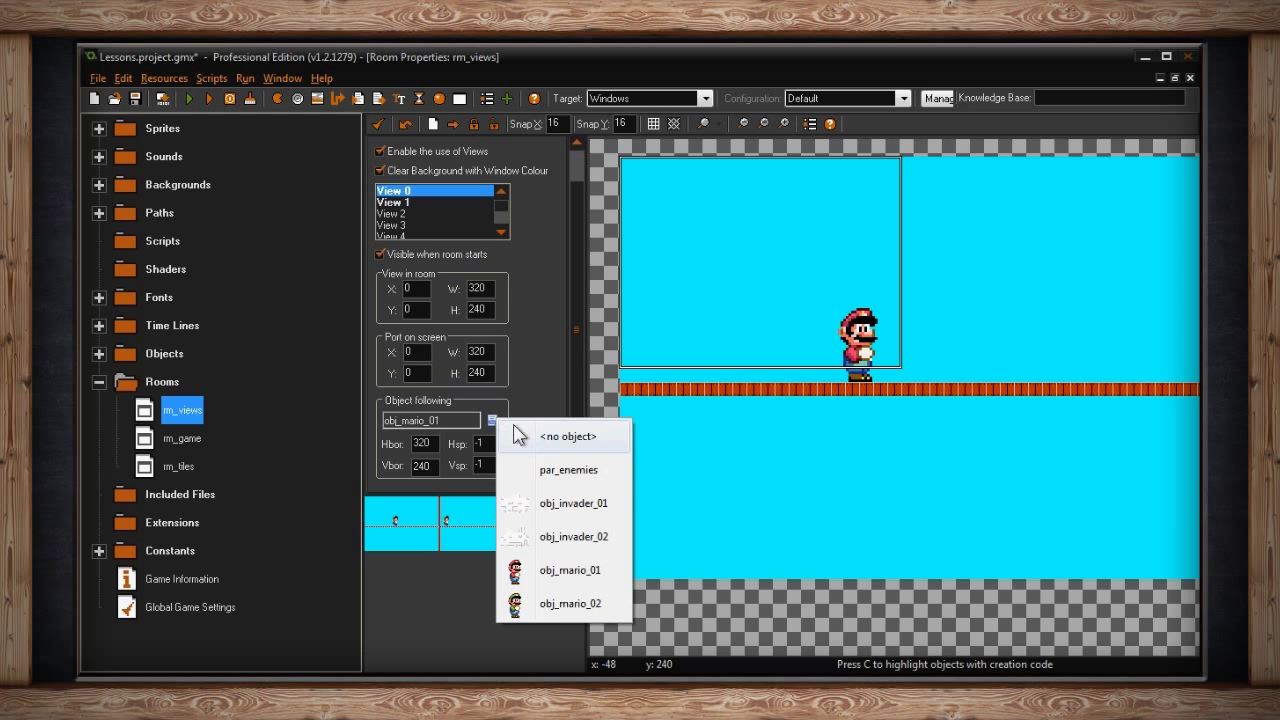
click(572, 568)
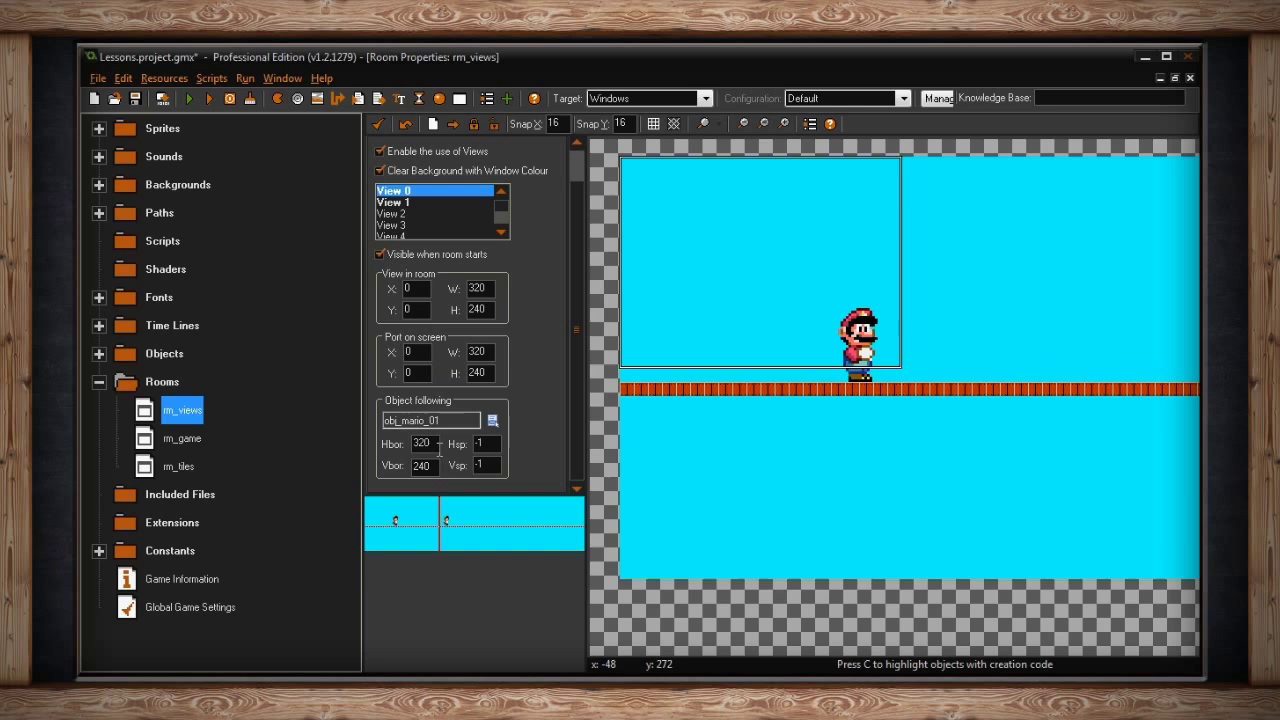
drag(436, 446, 405, 442)
text(64)
key(BackSpace)
key(BackSpace)
text(320)
key(Tab)
text(0)
drag(488, 443, 463, 452)
text(1)
drag(496, 443, 450, 446)
text(3)
text(-1)
Select View 1 and change its Port on screen X from 324 to 320.
click(409, 201)
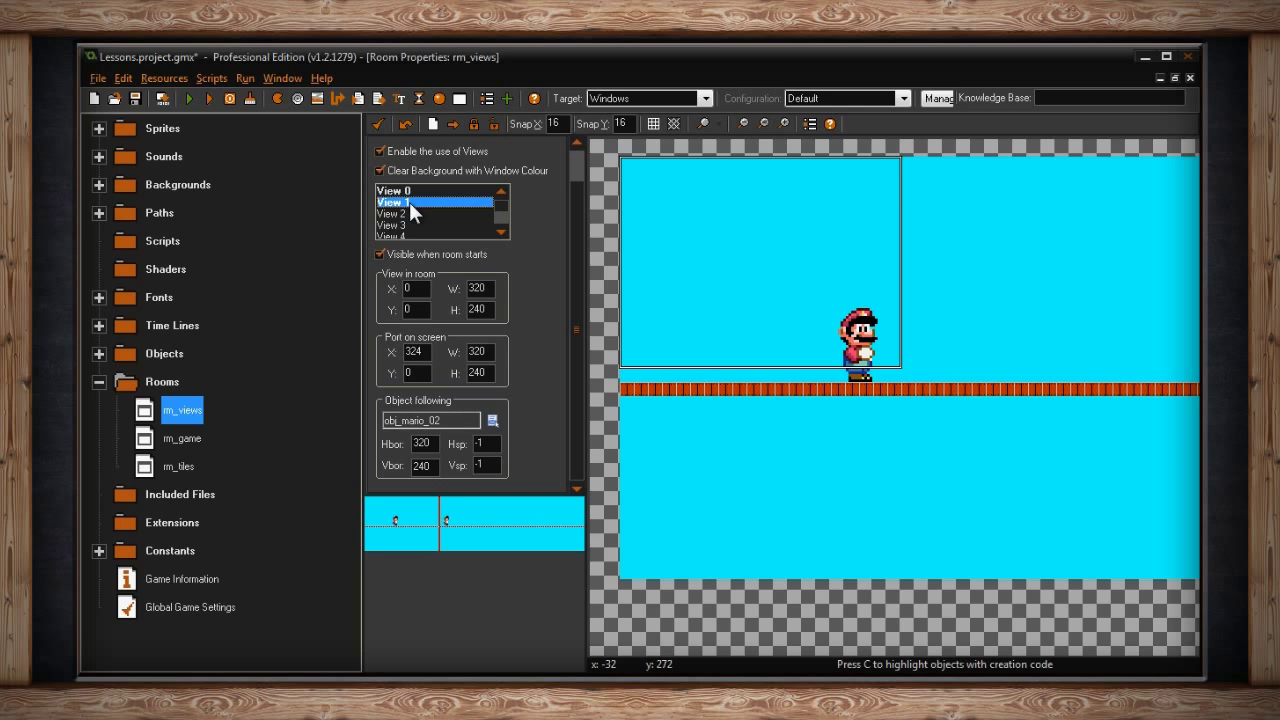
click(380, 252)
click(410, 201)
click(489, 289)
click(490, 309)
click(489, 351)
click(489, 372)
click(424, 351)
drag(424, 351, 396, 350)
text(320)
key(BackSpace)
text(4)
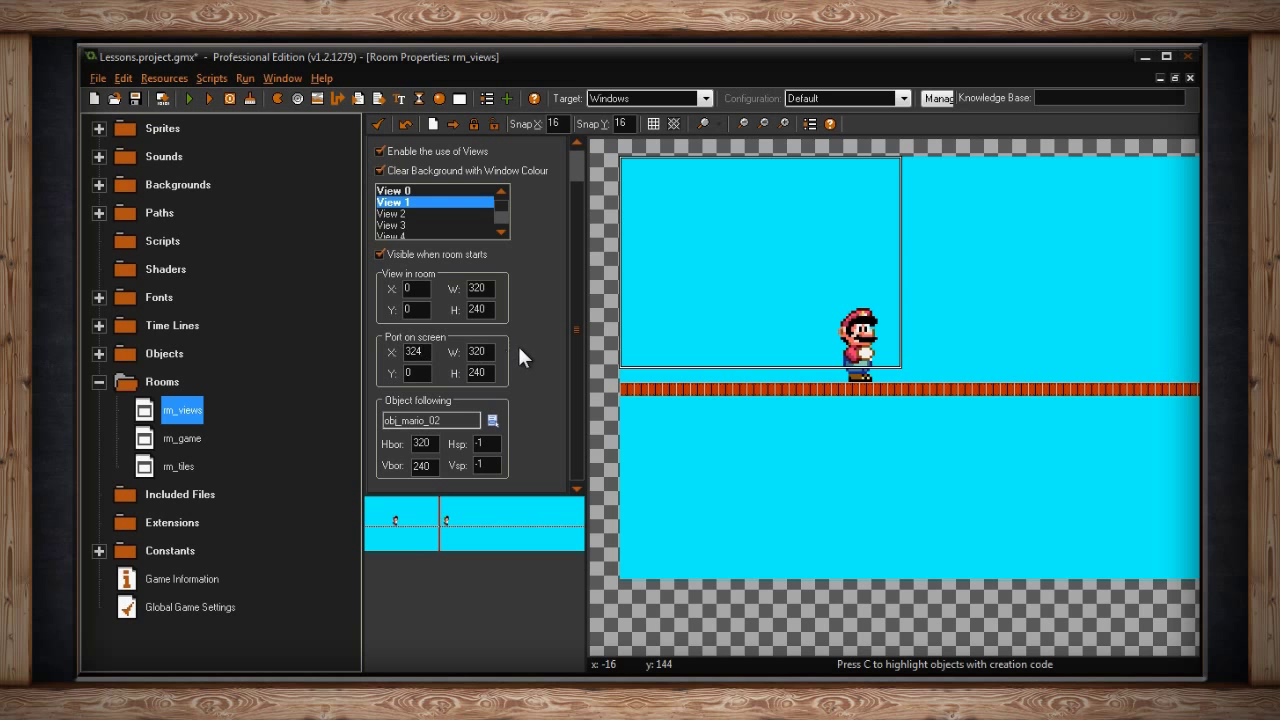